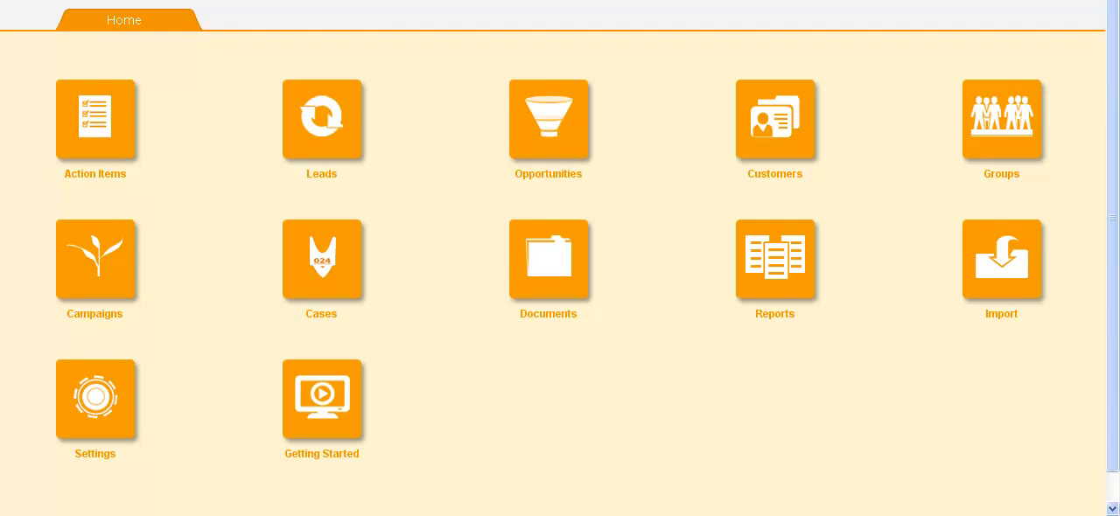
# Open the Leads/Customers Workflow settings to edit the Lead Conversion Process.
pyautogui.click(105, 415)
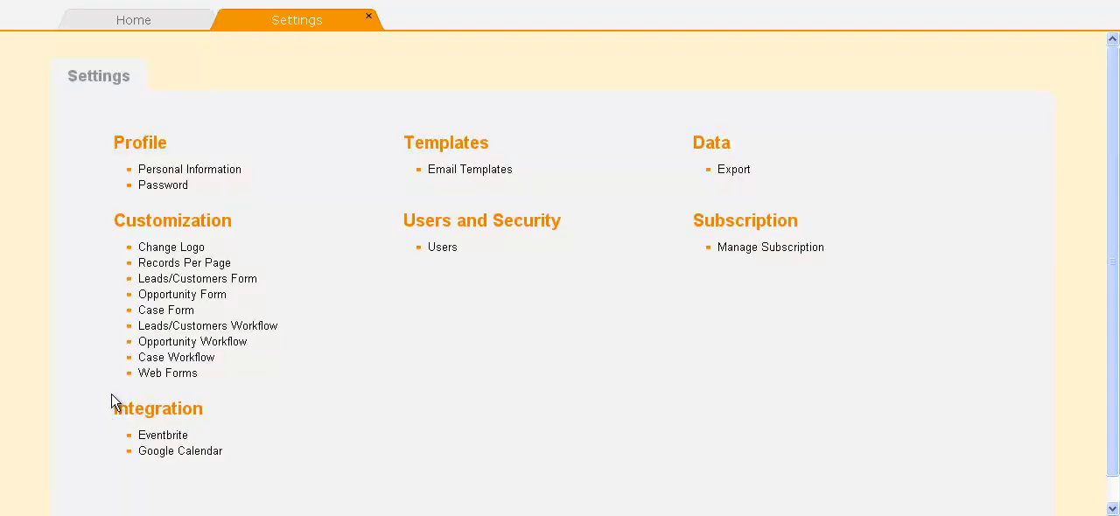
pyautogui.click(225, 328)
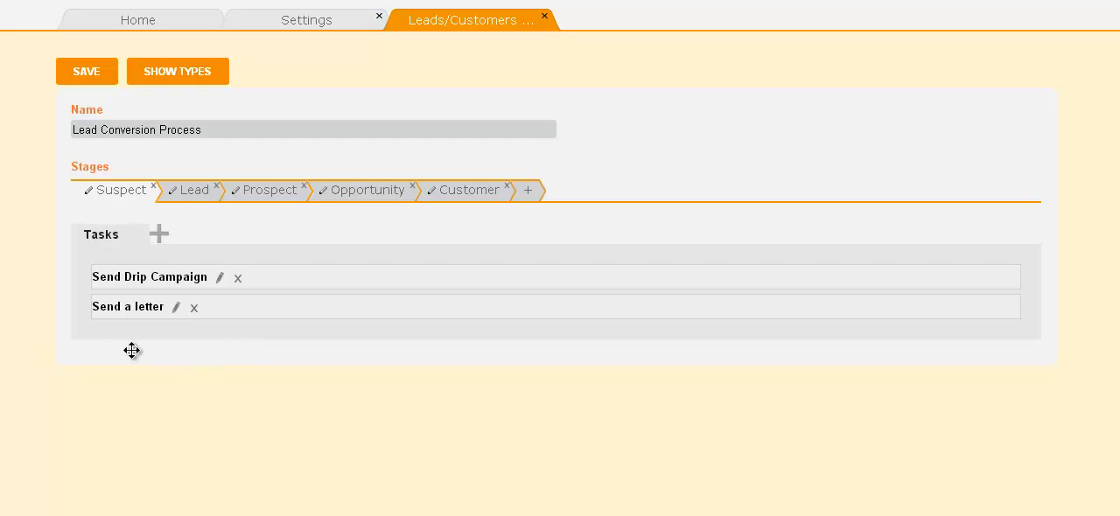
pyautogui.click(265, 128)
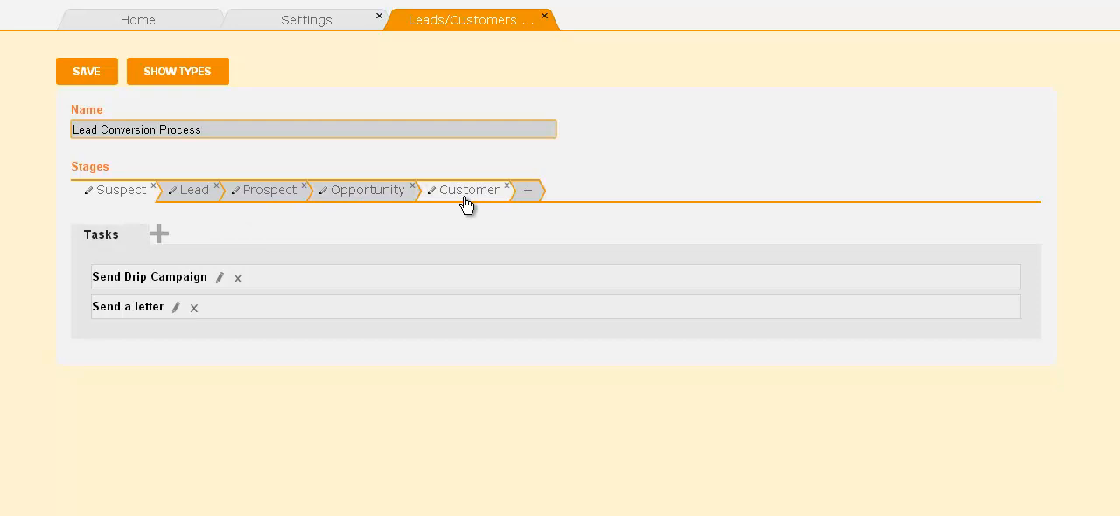
# Add the existing "7-day trial" stage to the workflow and place it between Opportunity and Customer.
pyautogui.click(529, 190)
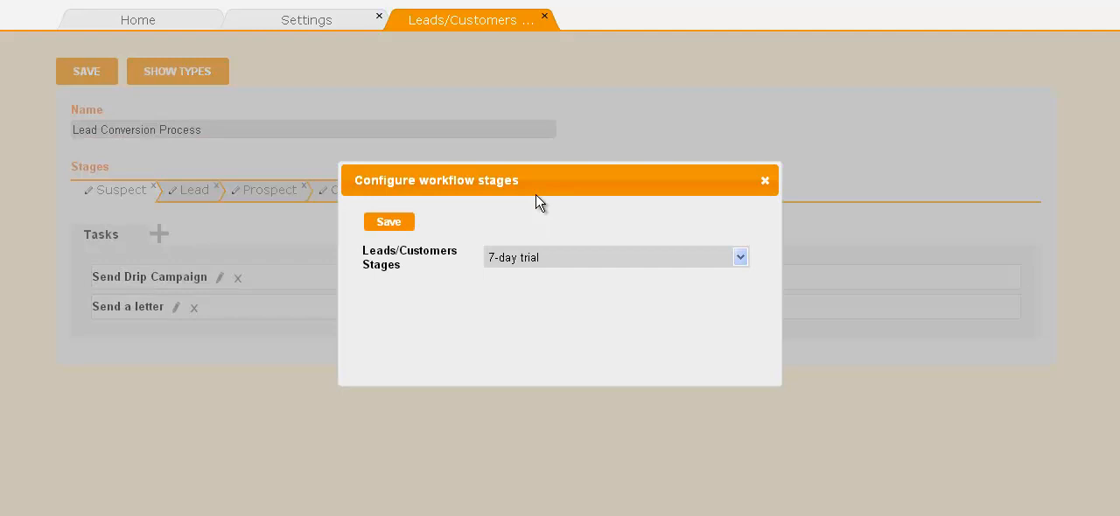
pyautogui.click(741, 257)
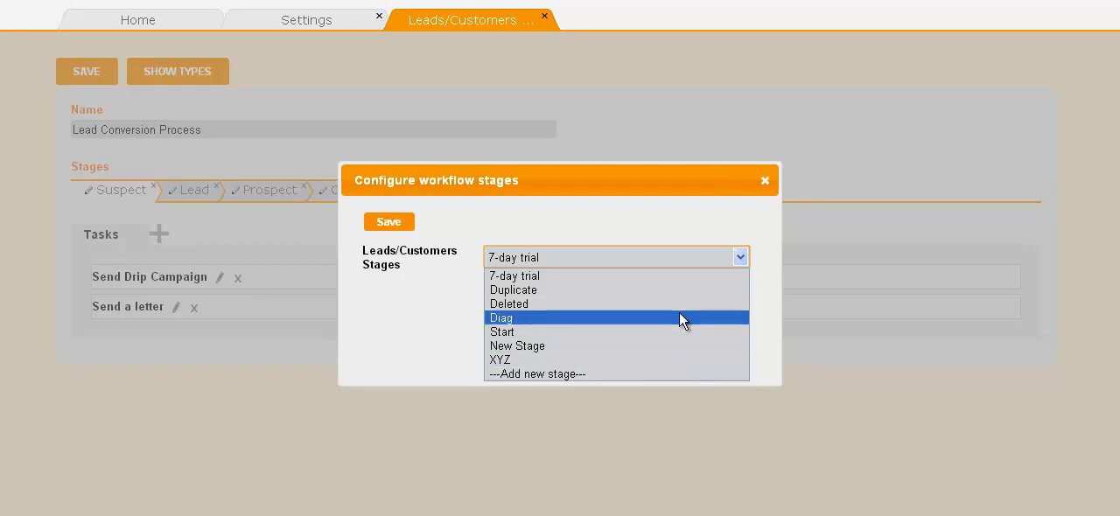
pyautogui.click(680, 277)
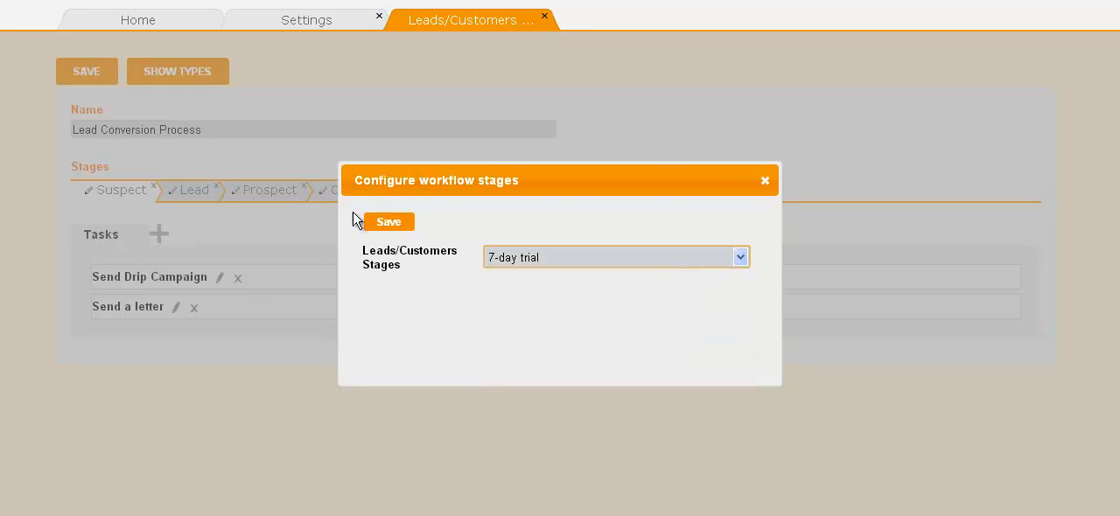
pyautogui.click(385, 224)
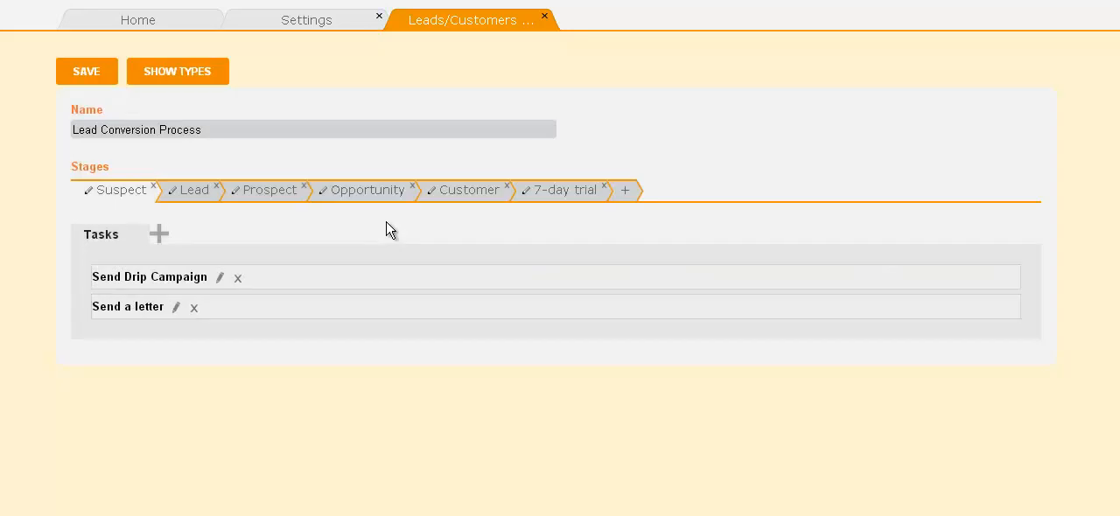
pyautogui.click(567, 197)
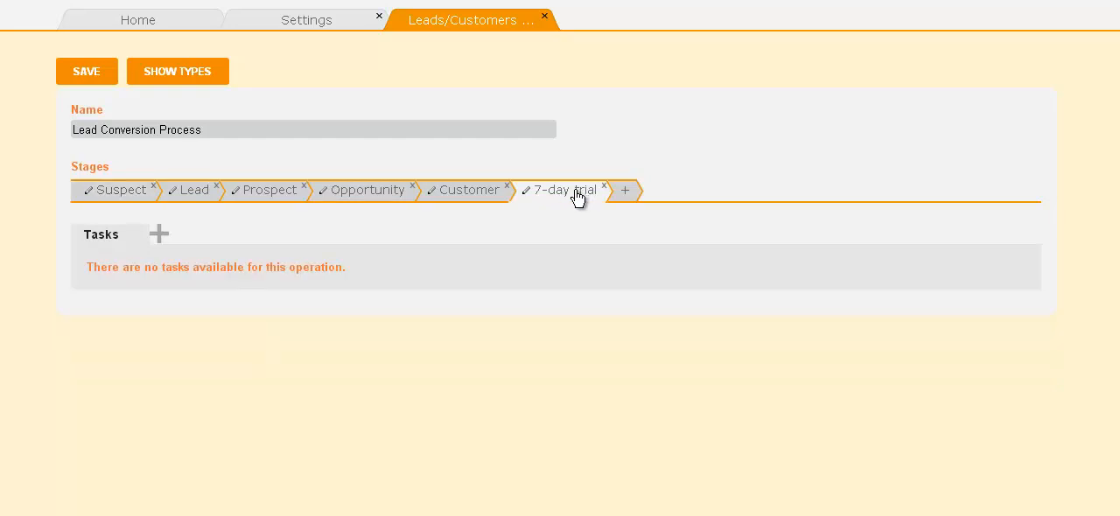
pyautogui.moveTo(578, 197); pyautogui.dragTo(487, 199)
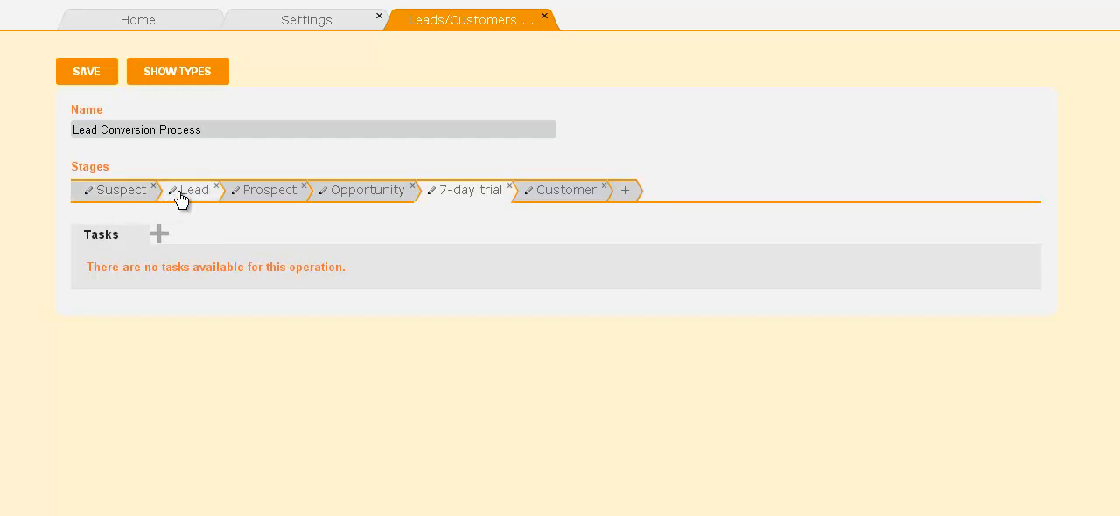
# Rename the 7-day trial stage to "30-day trial".
pyautogui.click(430, 190)
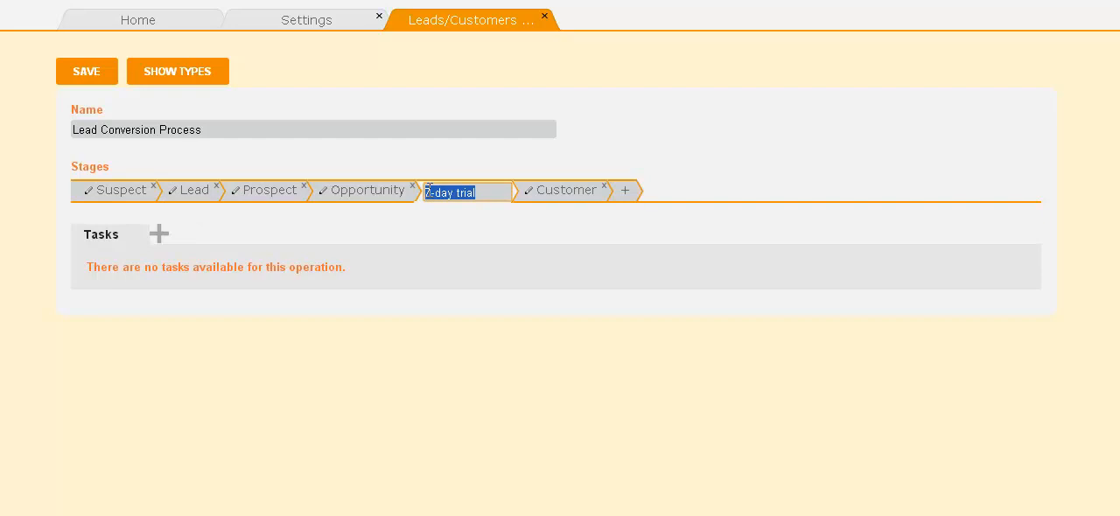
pyautogui.click(429, 190)
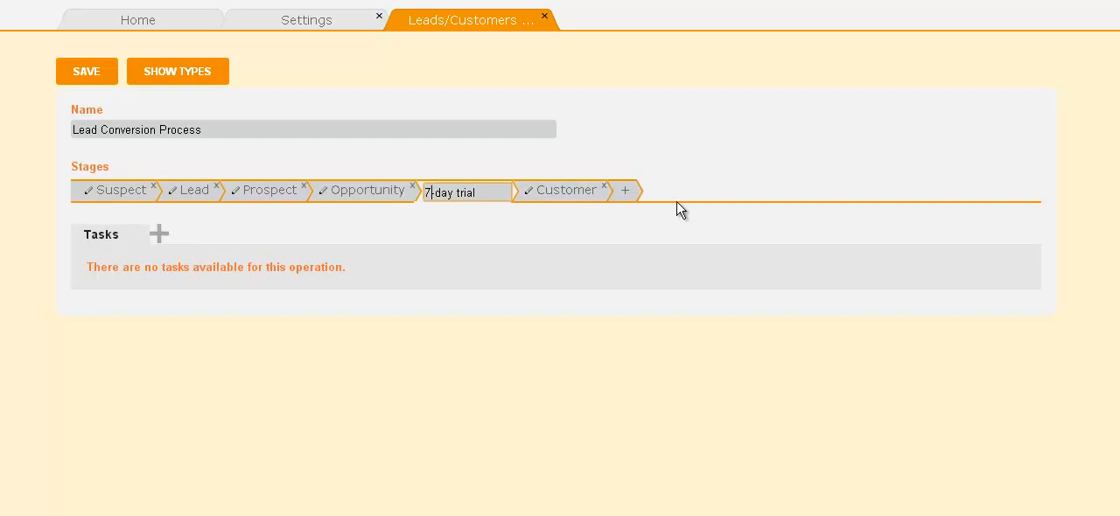
pyautogui.press('BackSpace')
pyautogui.write('30')
pyautogui.press('Return')
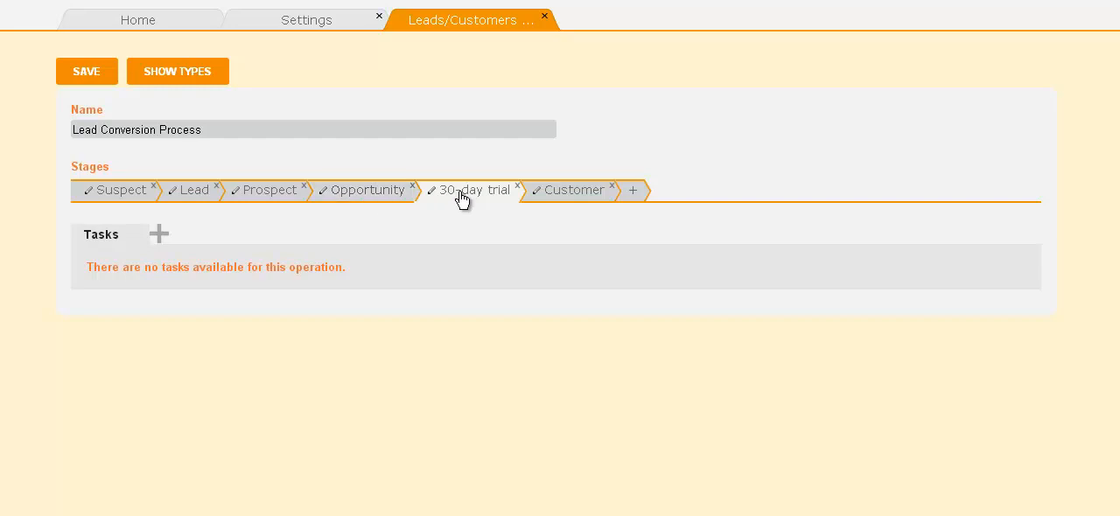
# Delete the 30-day trial stage from the workflow.
pyautogui.click(515, 187)
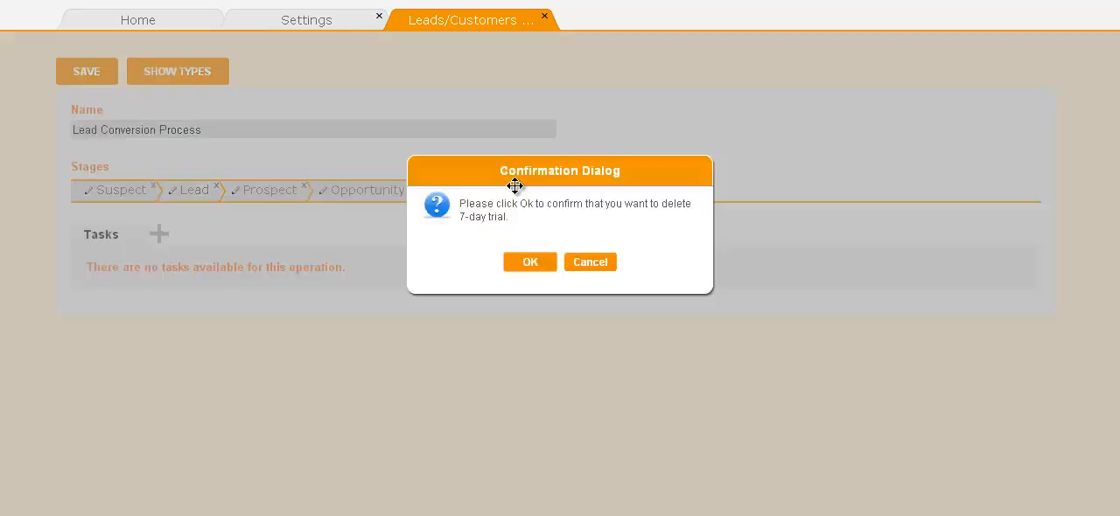
pyautogui.click(530, 262)
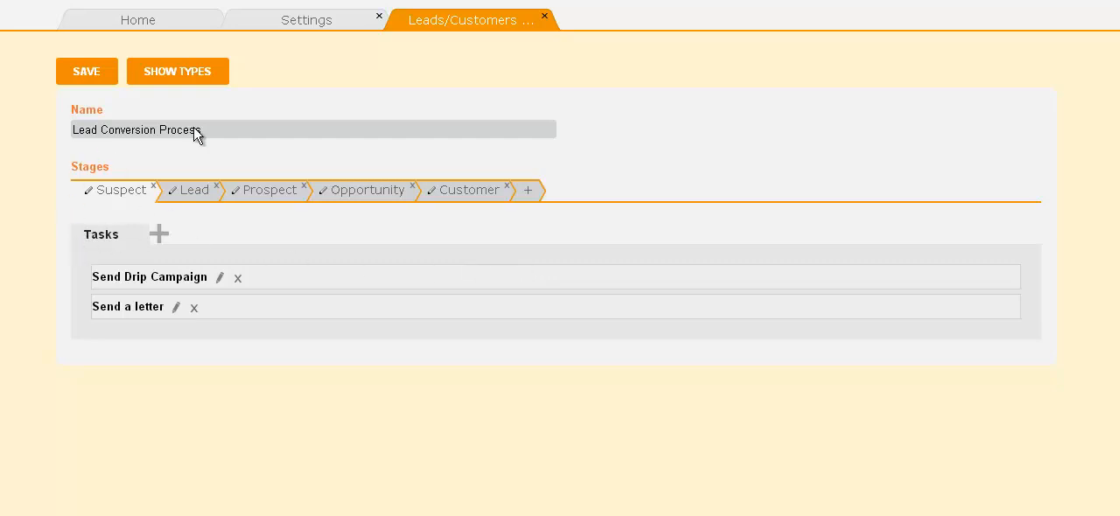
# Show the workflow types and add a new type named "Conference" to the Lead stage.
pyautogui.click(206, 83)
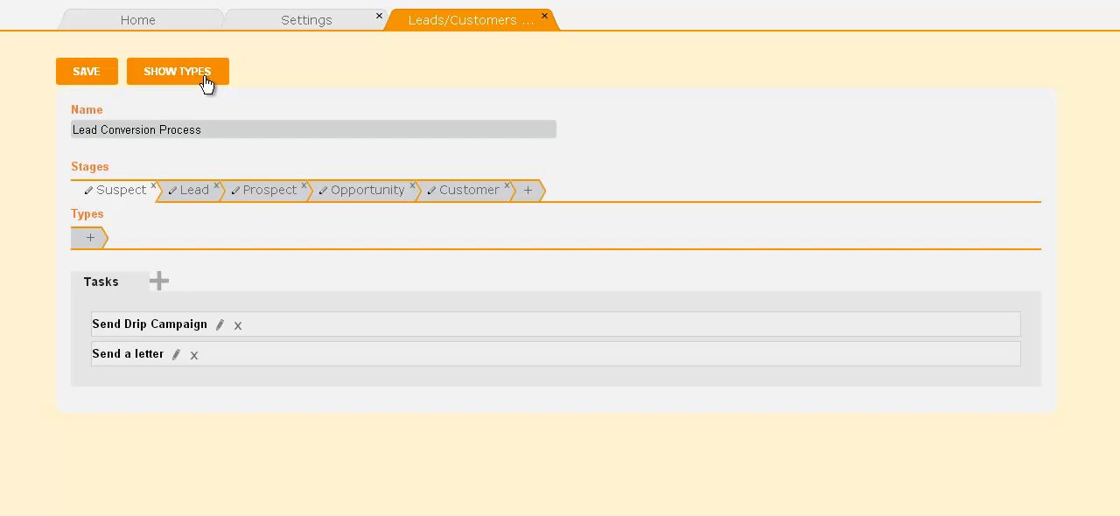
pyautogui.click(183, 198)
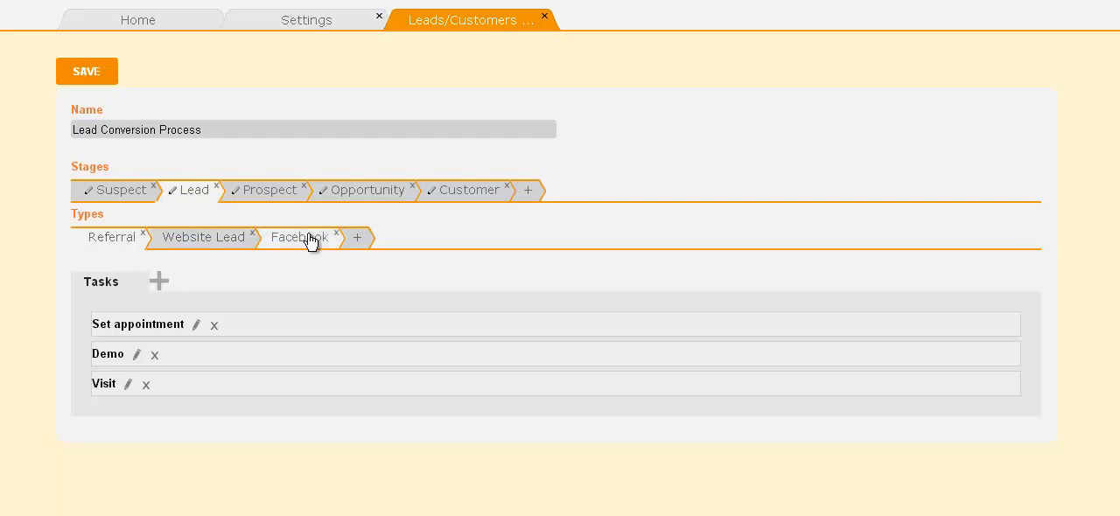
pyautogui.click(366, 244)
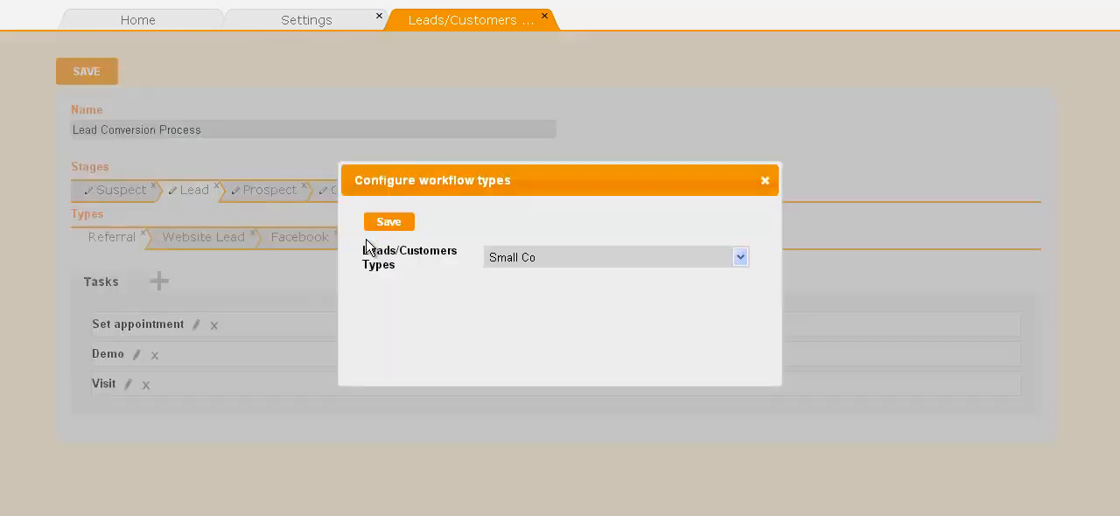
pyautogui.click(741, 257)
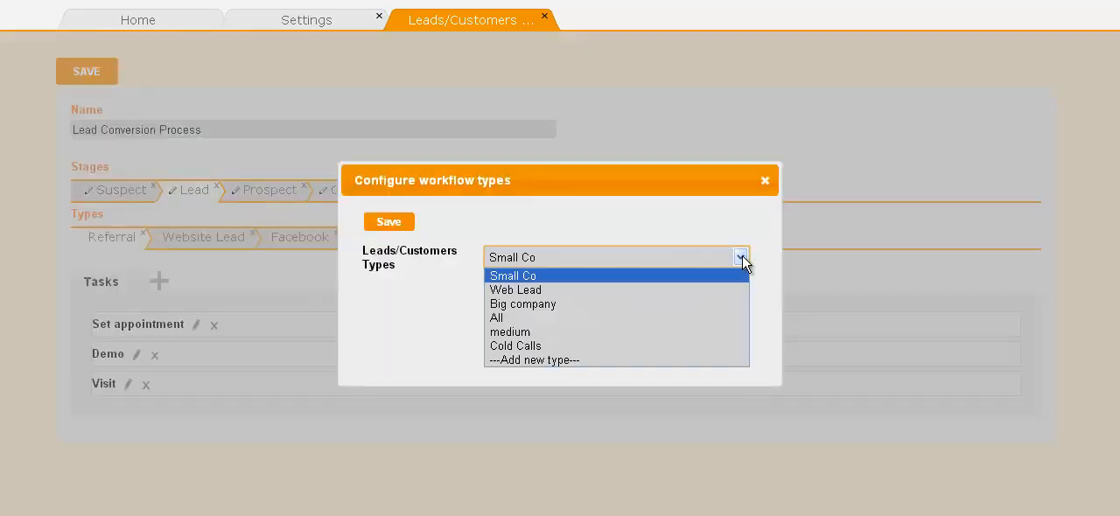
pyautogui.click(605, 360)
pyautogui.click(623, 290)
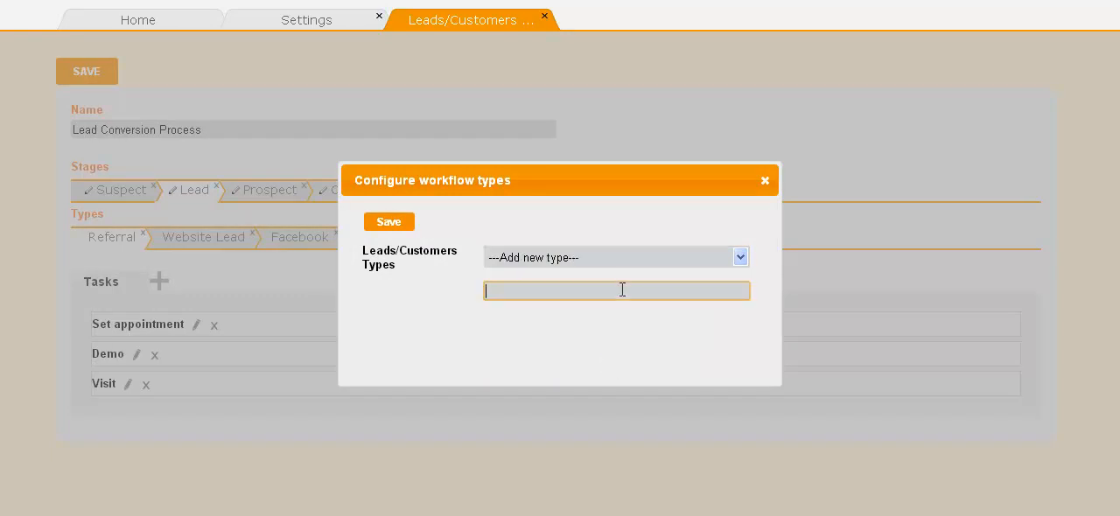
pyautogui.write('Conference')
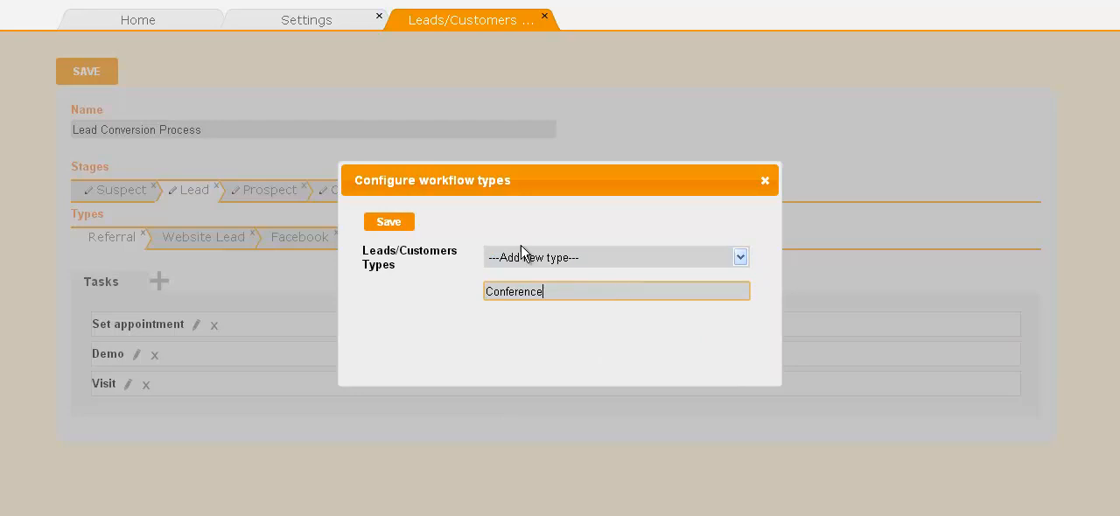
pyautogui.click(390, 223)
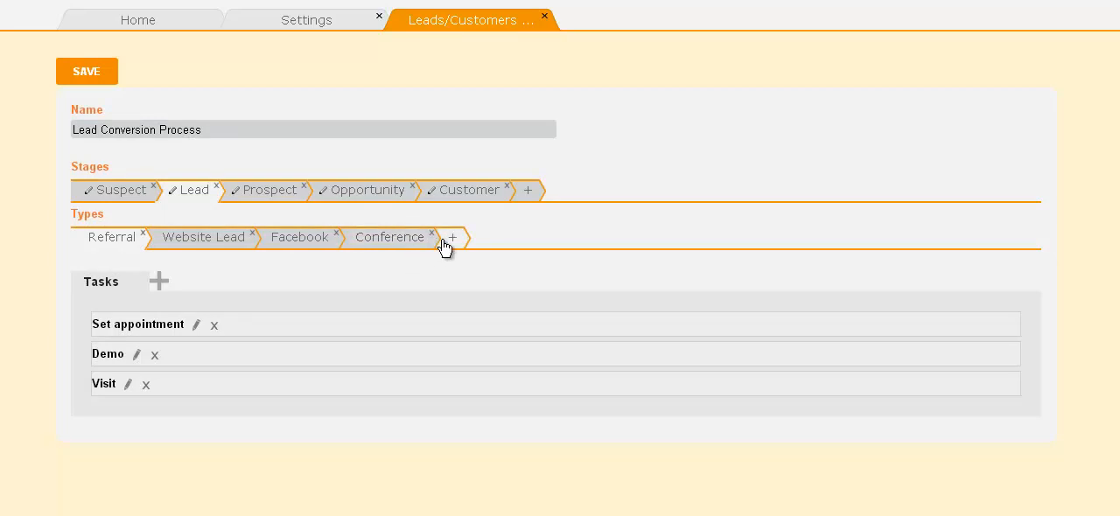
# Delete the Facebook type from the Lead stage and view the tasks of the Website Lead and Referral types.
pyautogui.click(336, 235)
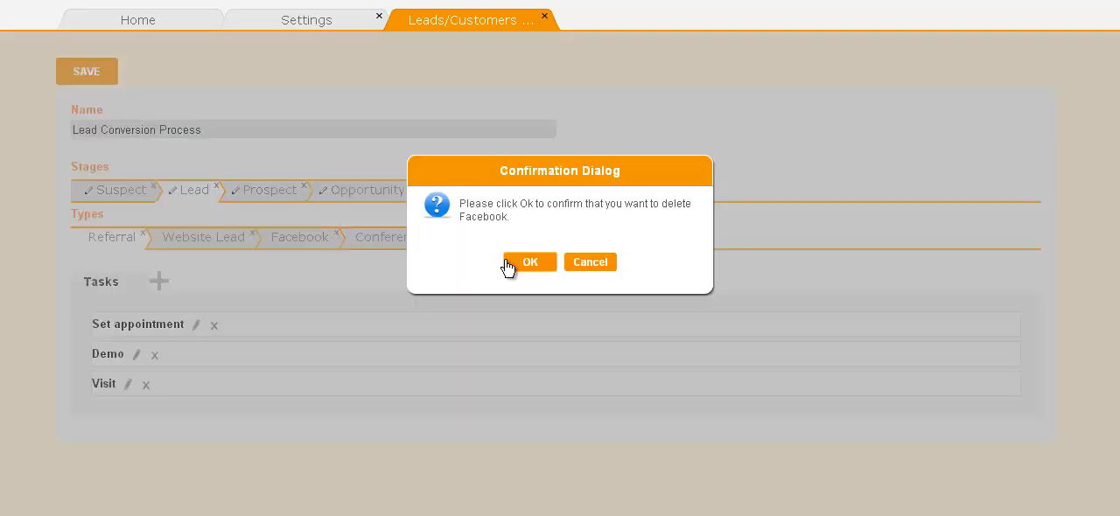
pyautogui.click(523, 264)
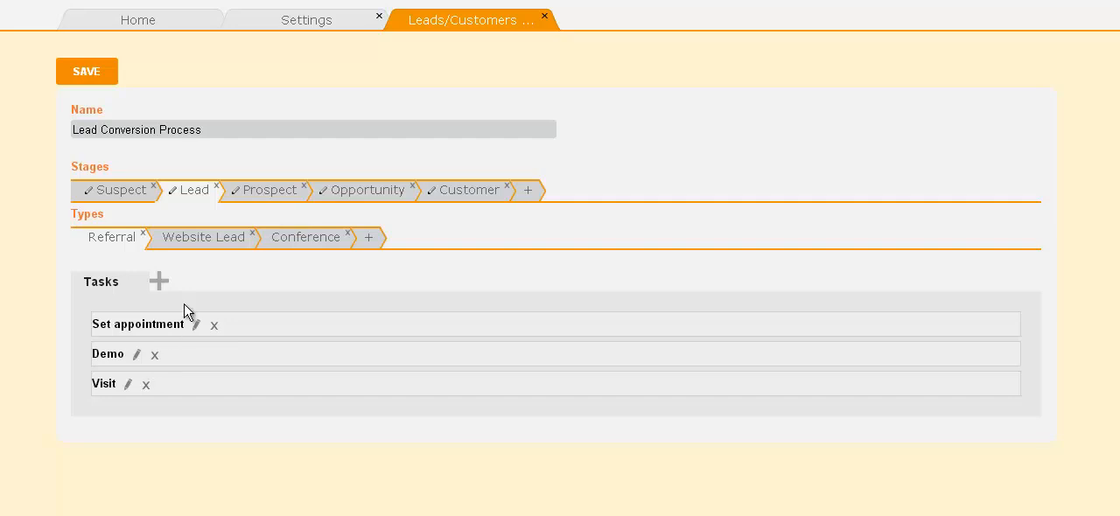
pyautogui.click(222, 250)
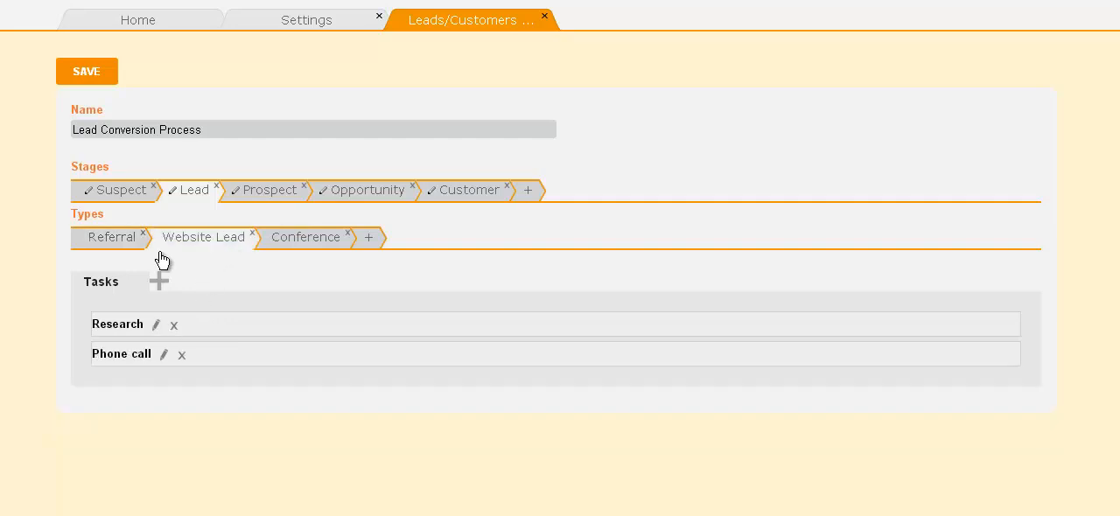
pyautogui.click(113, 252)
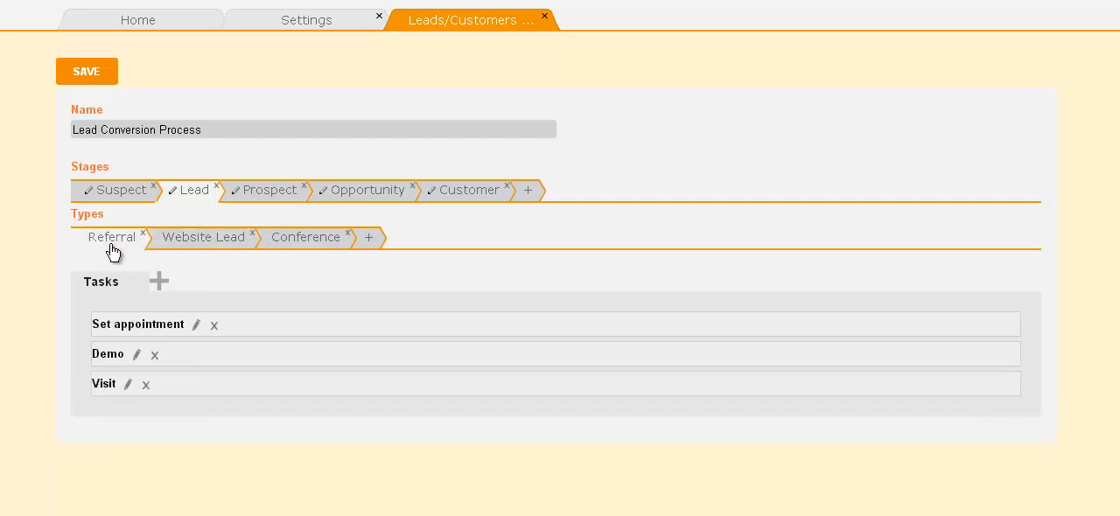
# Add a task named "Research" to the Lead stage's Referral type and move it to the start of the task list.
pyautogui.click(159, 282)
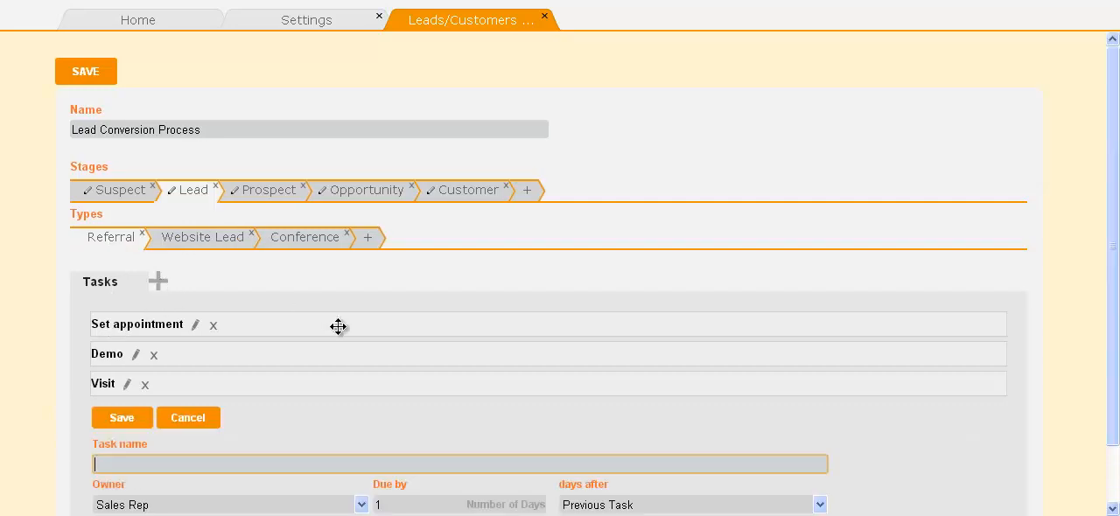
pyautogui.scroll(-2, 338, 326)
pyautogui.write('Research')
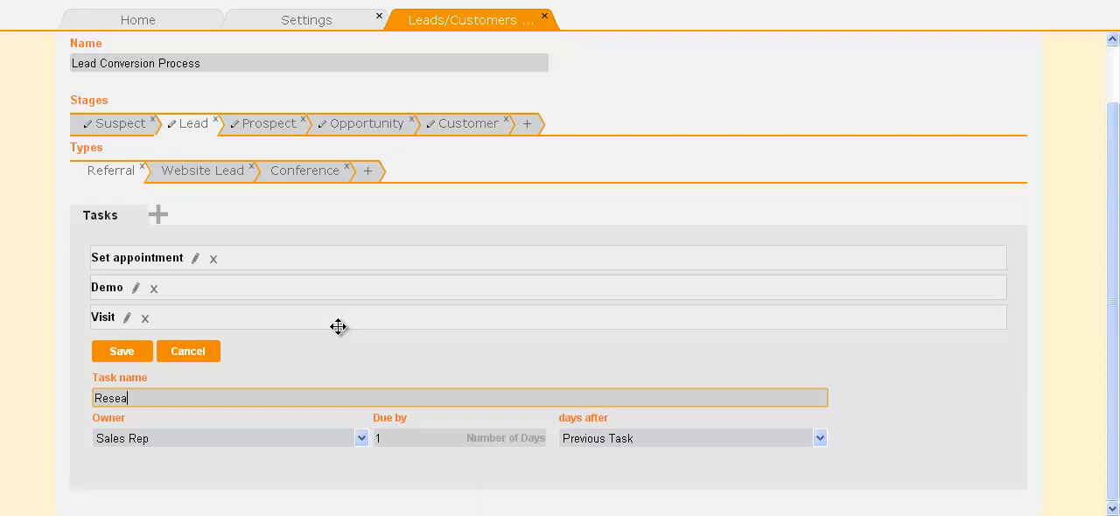
pyautogui.click(138, 351)
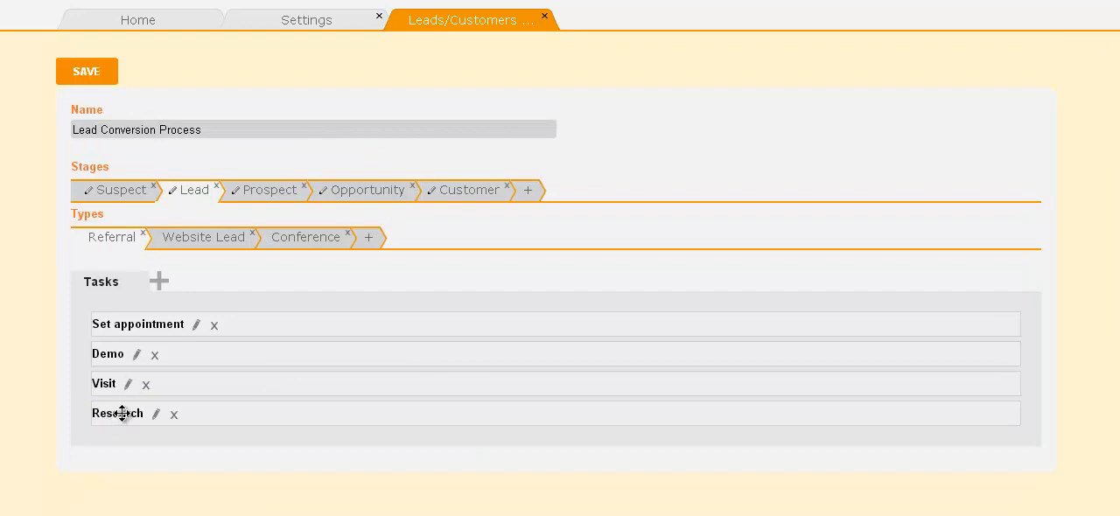
pyautogui.moveTo(123, 414); pyautogui.dragTo(120, 316)
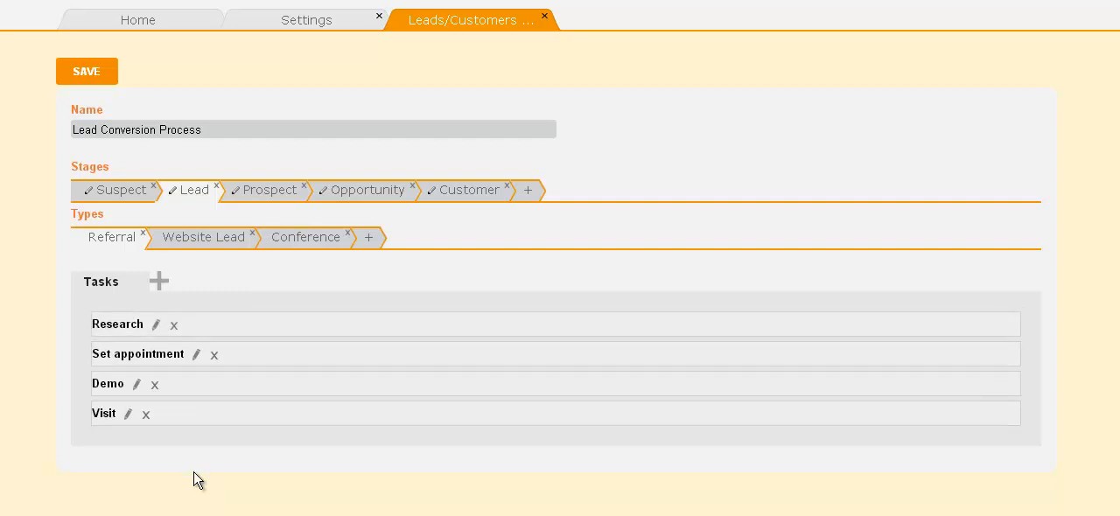
# Rename the Referral type's "Set appointment" task to "Set phone appointment".
pyautogui.click(196, 355)
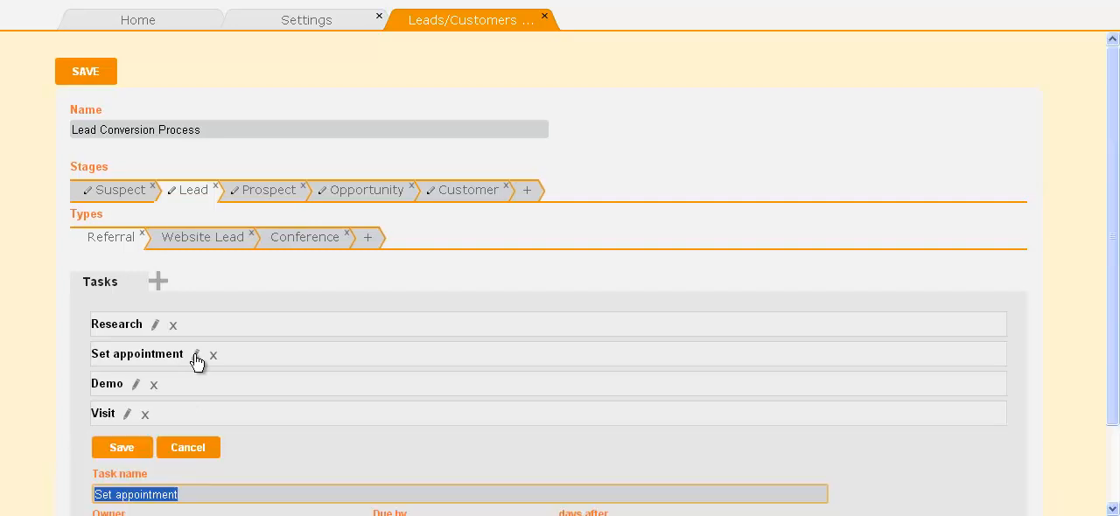
pyautogui.scroll(-2, 196, 361)
pyautogui.click(106, 398)
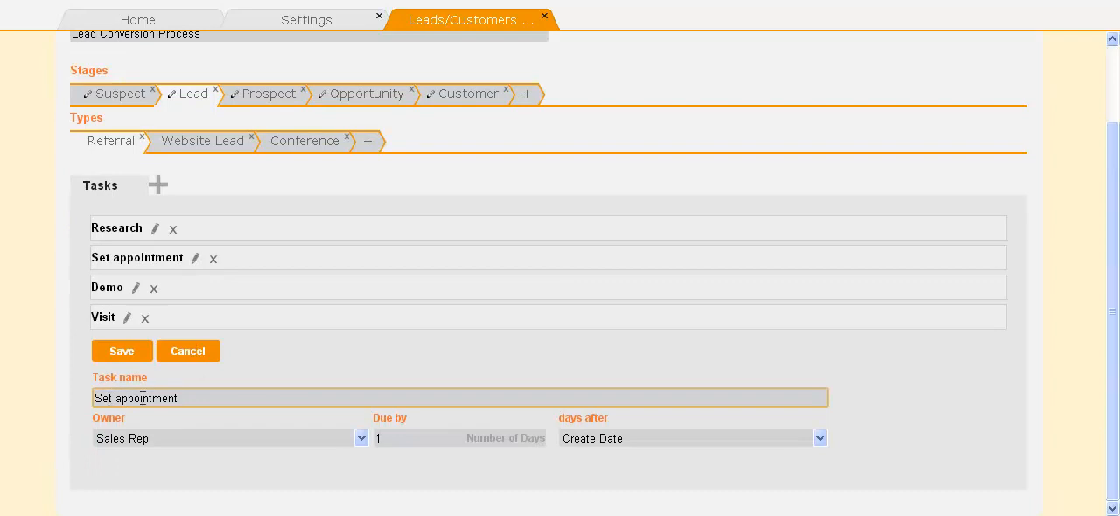
pyautogui.write('phone')
pyautogui.click(149, 353)
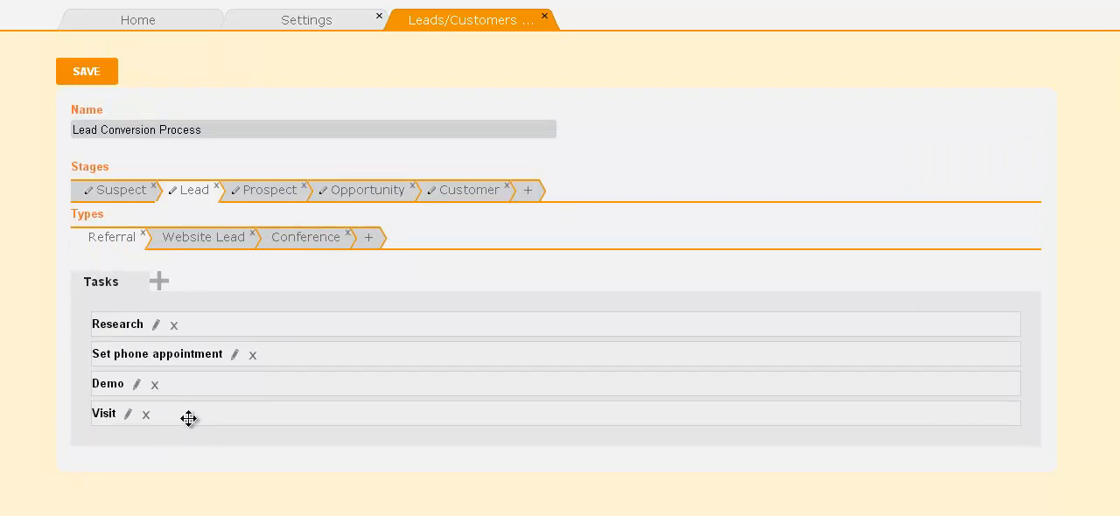
# Delete the Research task from the Referral type and save the Lead Conversion Process workflow.
pyautogui.click(174, 326)
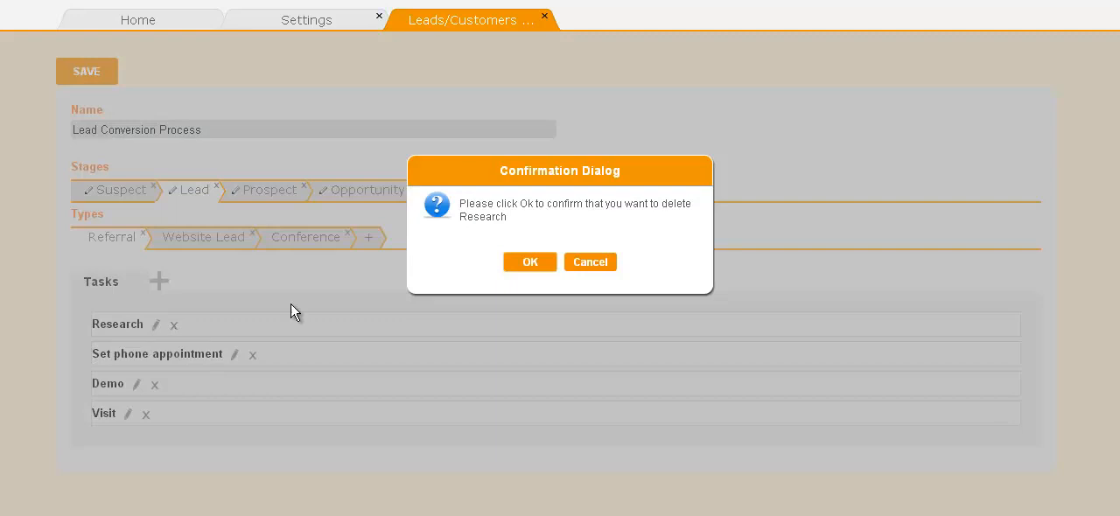
pyautogui.click(533, 262)
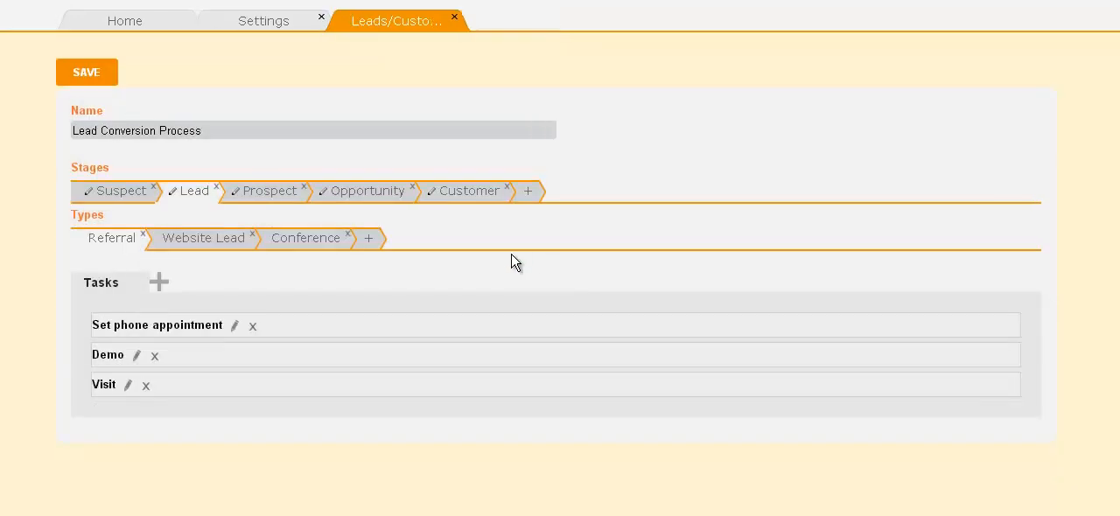
pyautogui.click(93, 79)
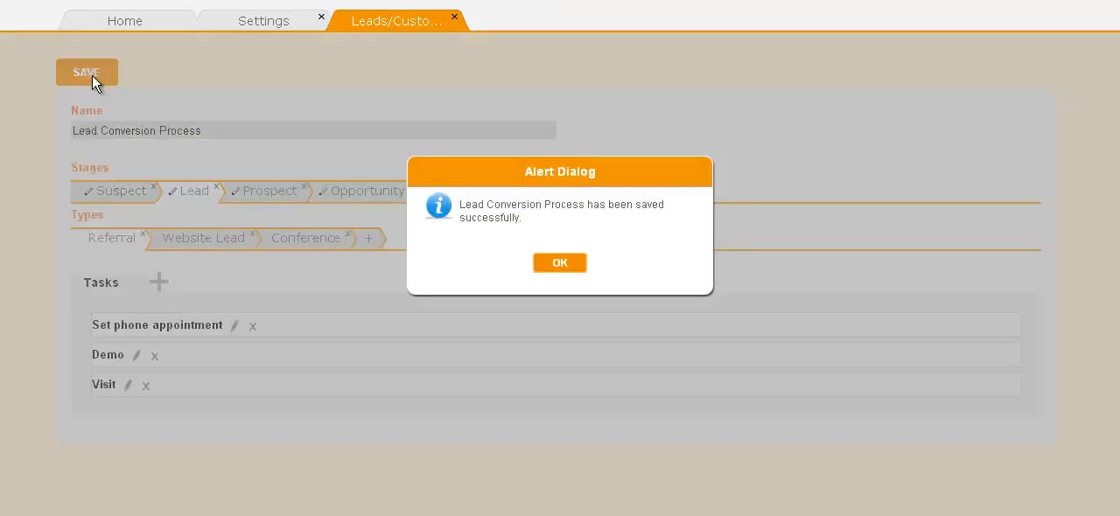
# Dismiss the save notice and open the Leads list showing records of all statuses.
pyautogui.click(557, 270)
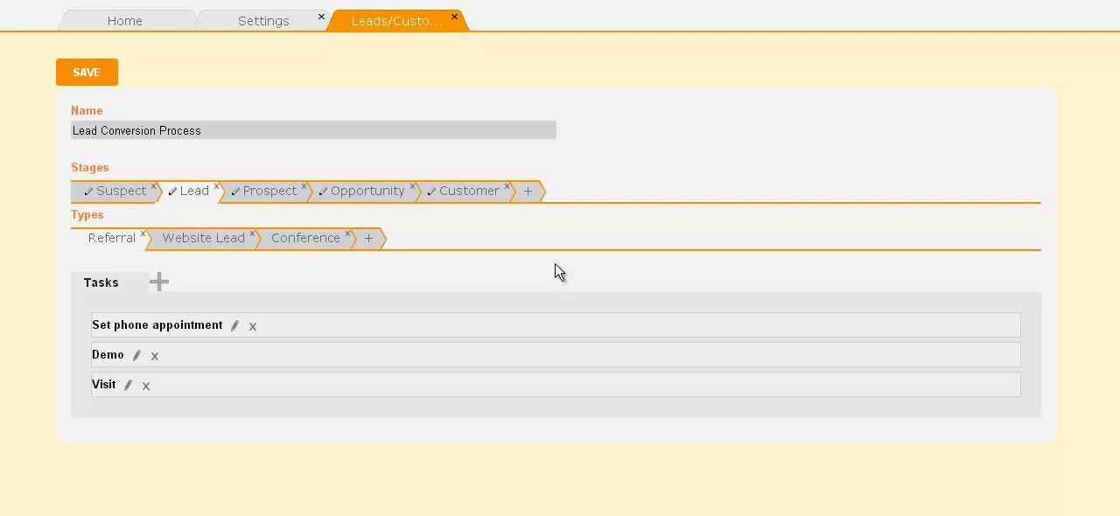
pyautogui.click(175, 25)
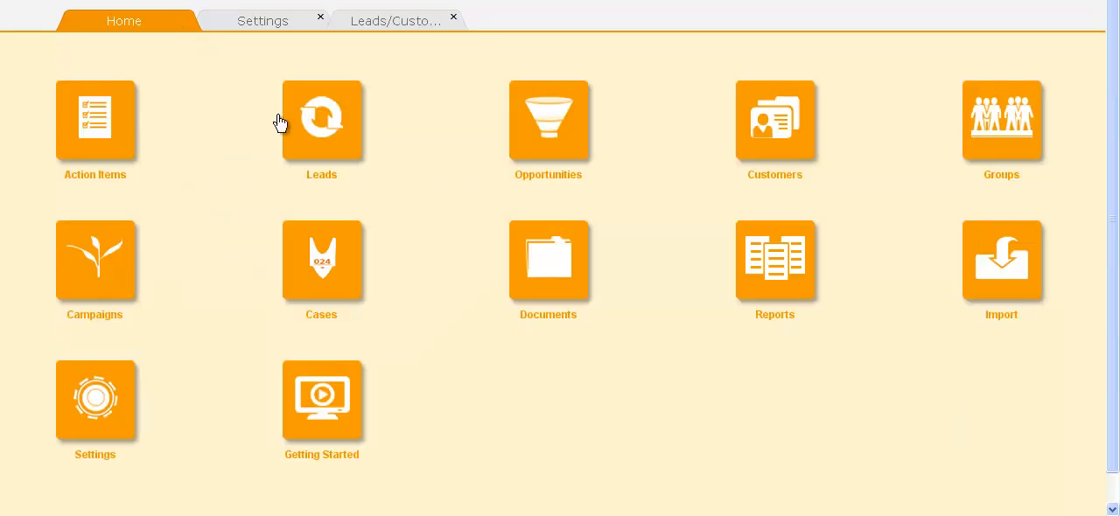
pyautogui.click(322, 140)
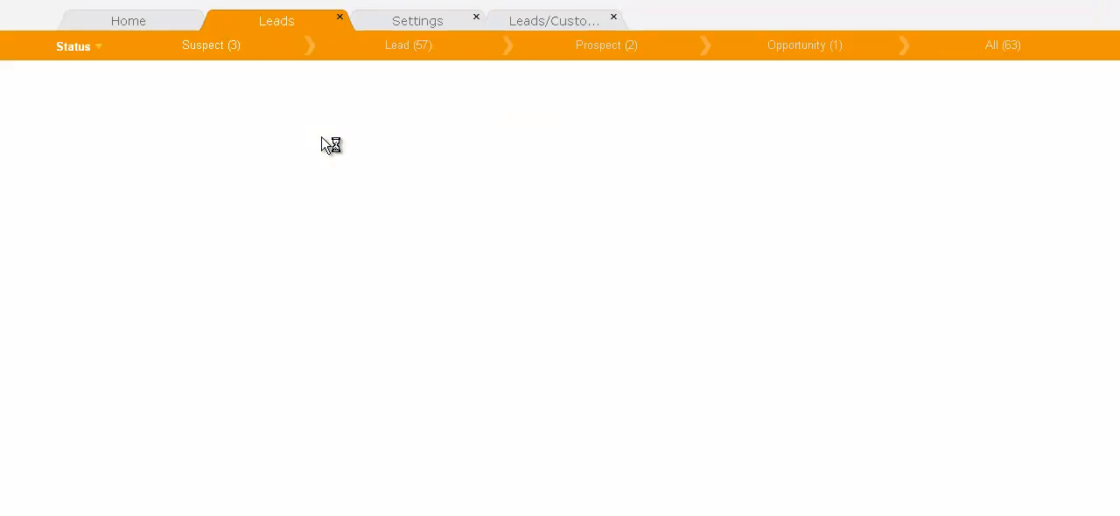
pyautogui.click(1015, 47)
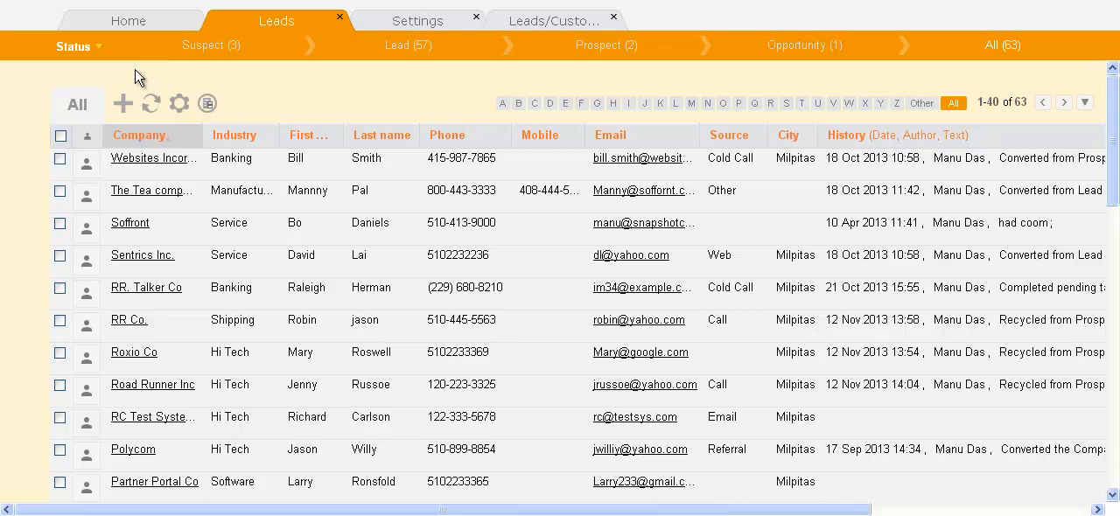
# Convert the Road Runner Inc record from Suspect to Lead, applying the workflow with the Send Drip Campaign and Send a letter tasks.
pyautogui.click(60, 386)
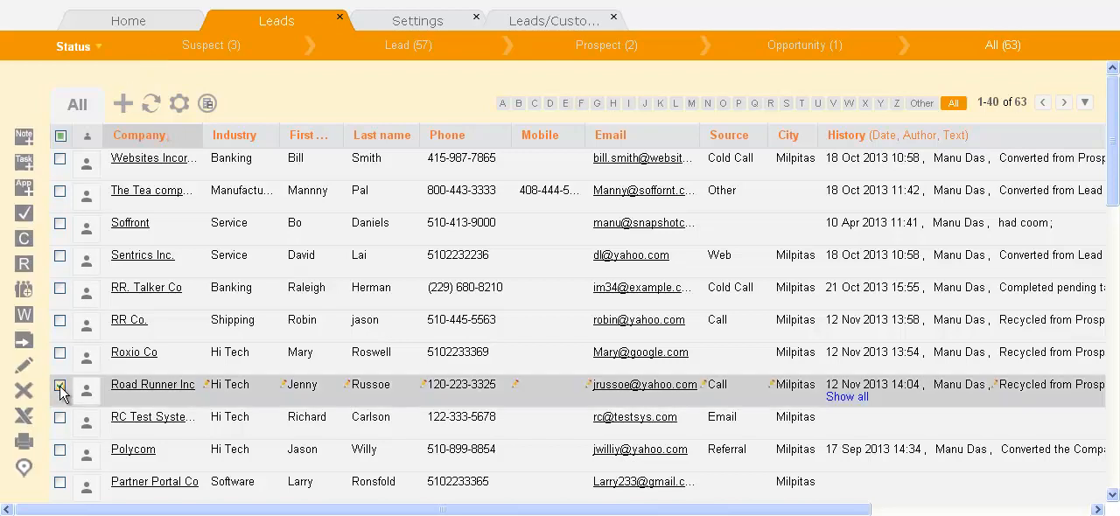
pyautogui.click(61, 387)
pyautogui.click(59, 386)
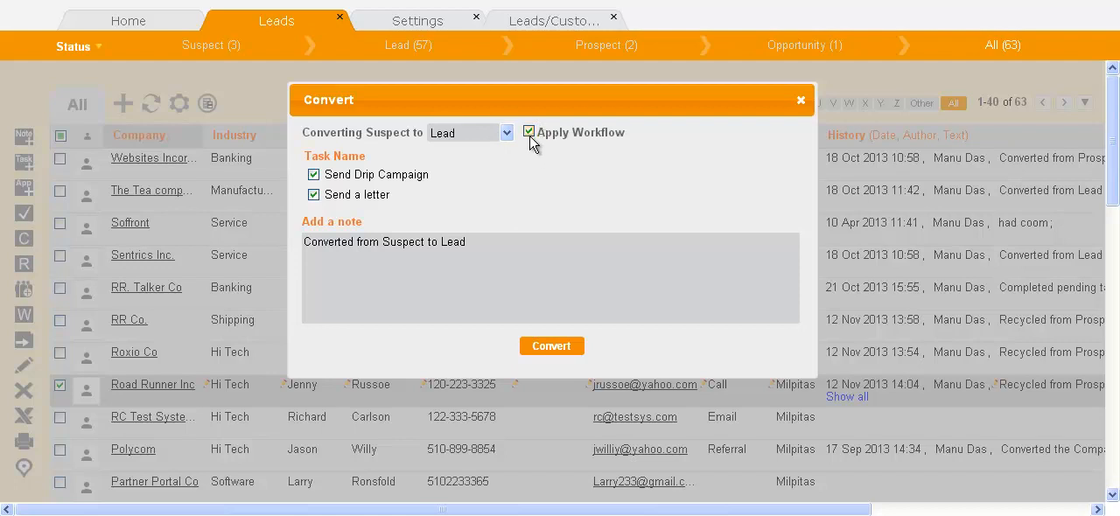
pyautogui.click(562, 349)
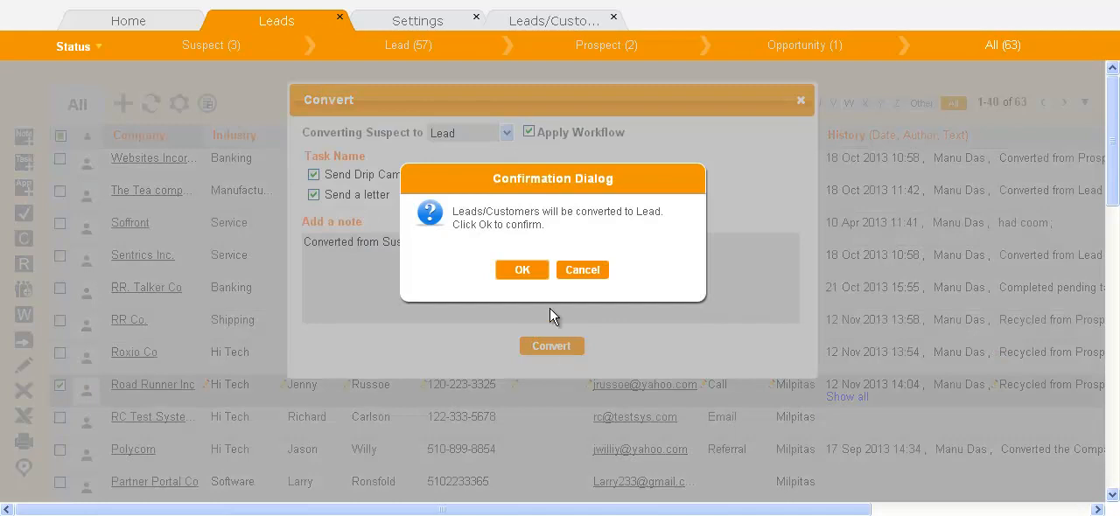
pyautogui.click(532, 271)
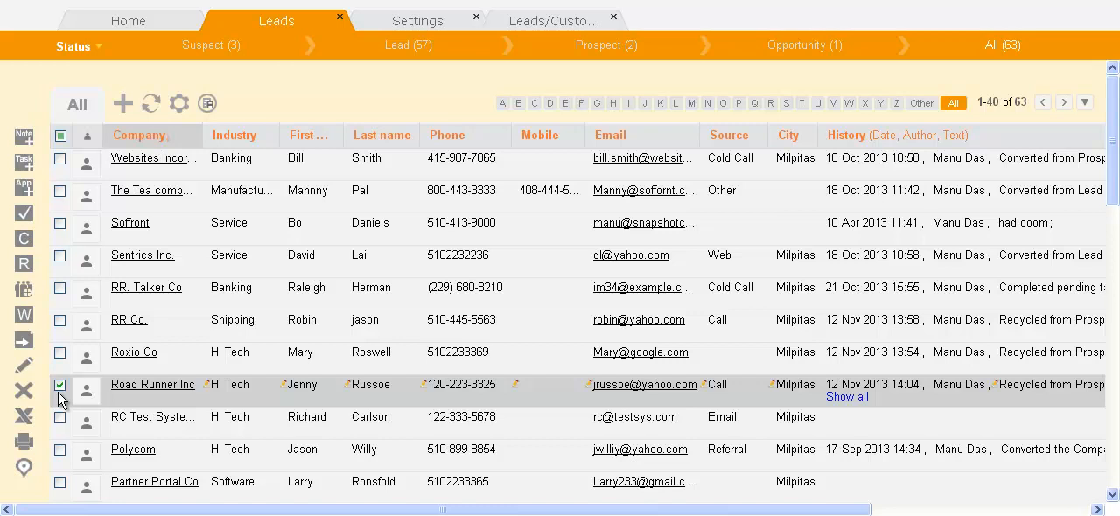
# Recycle the Road Runner Inc record from Lead back to Suspect with the workflow applied.
pyautogui.click(24, 266)
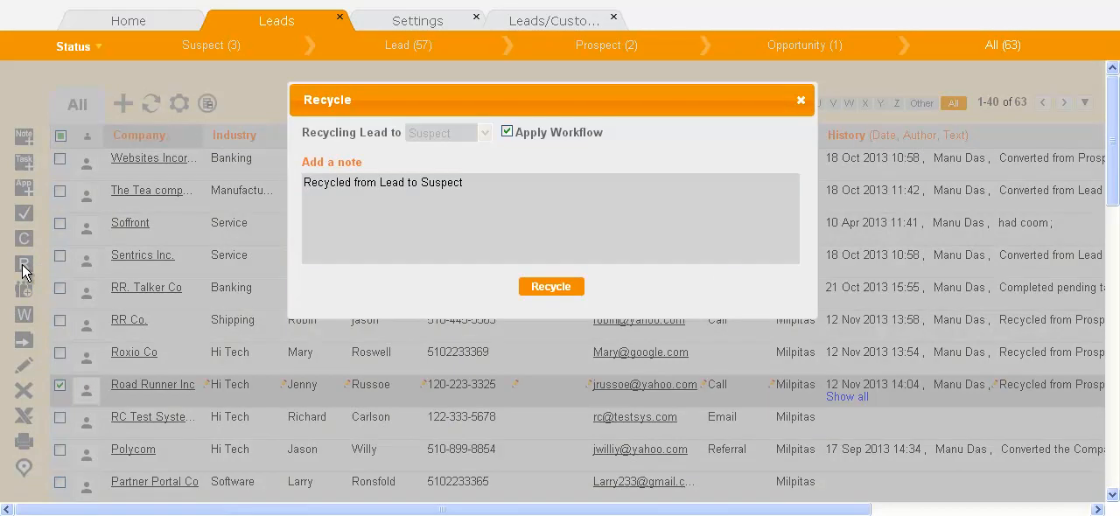
pyautogui.click(547, 290)
pyautogui.click(531, 270)
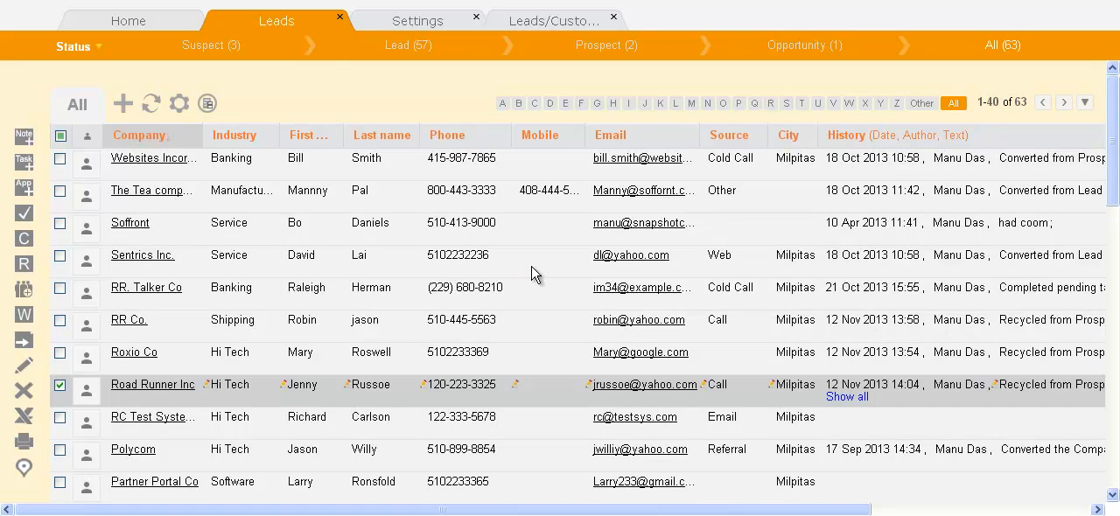
# Open the Opportunity Workflow customization from the settings and look at its Closed stage.
pyautogui.click(429, 26)
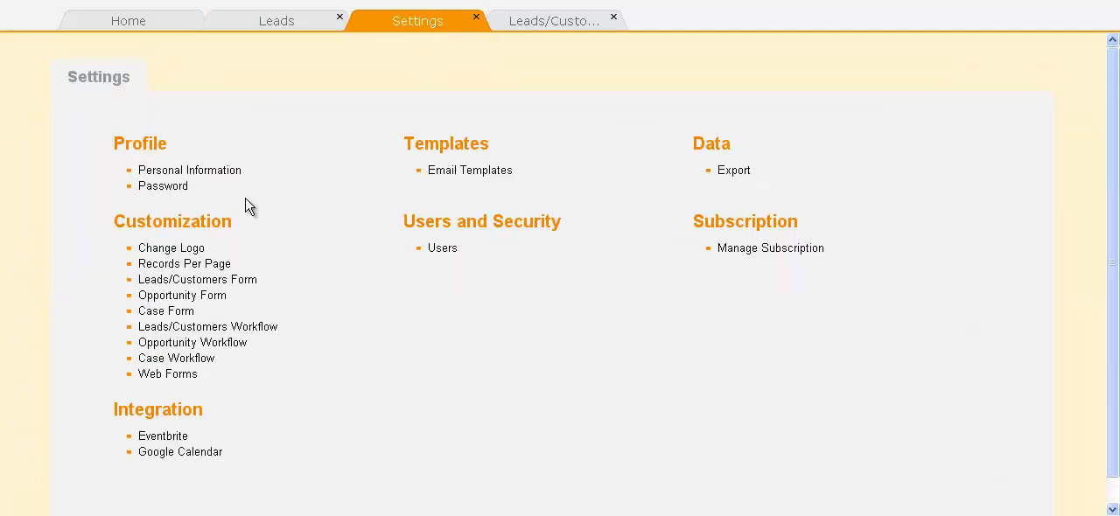
pyautogui.click(224, 348)
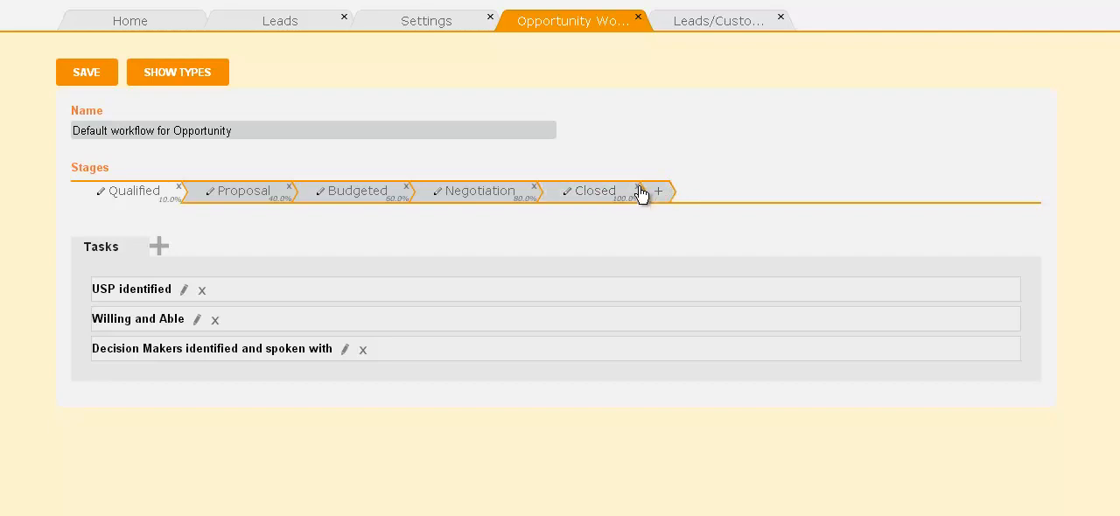
pyautogui.click(593, 194)
pyautogui.moveTo(603, 193)
pyautogui.mouseDown()
pyautogui.moveTo(578, 207)
pyautogui.moveTo(457, 215)
pyautogui.moveTo(616, 201)
pyautogui.mouseUp()
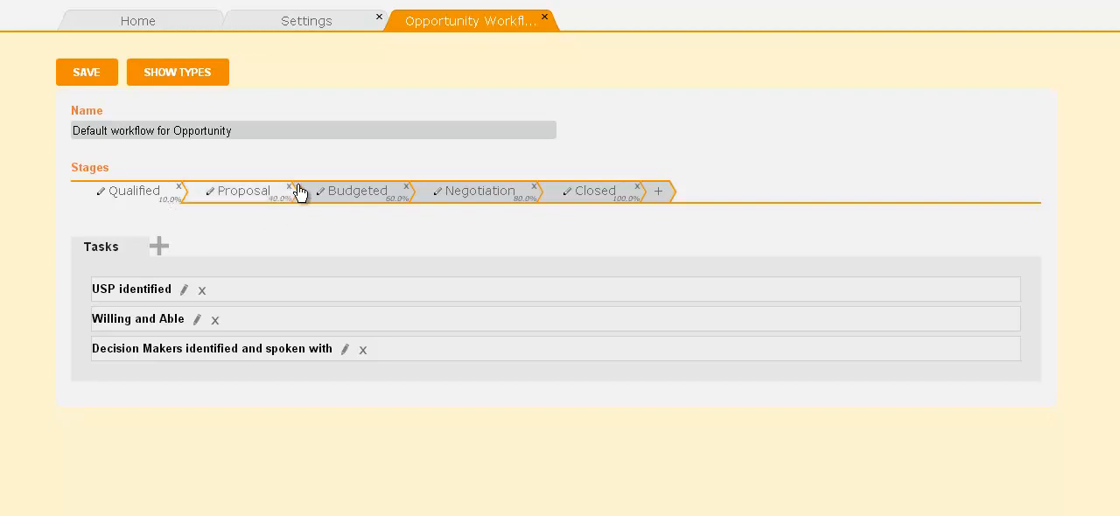
# Set the Budgeted stage's probability to 50% in the default Opportunity workflow.
pyautogui.click(404, 199)
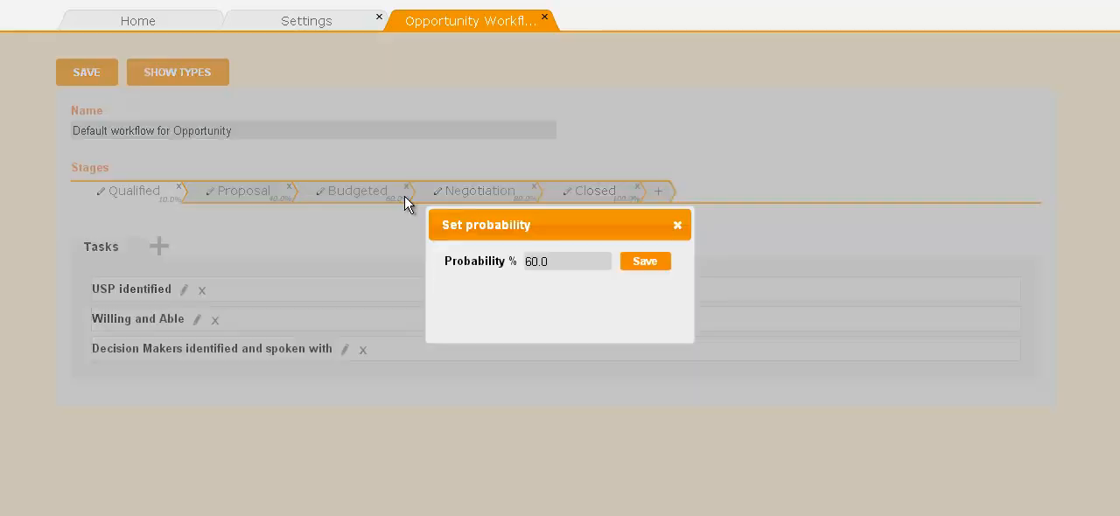
pyautogui.moveTo(549, 261); pyautogui.dragTo(517, 260)
pyautogui.write('50')
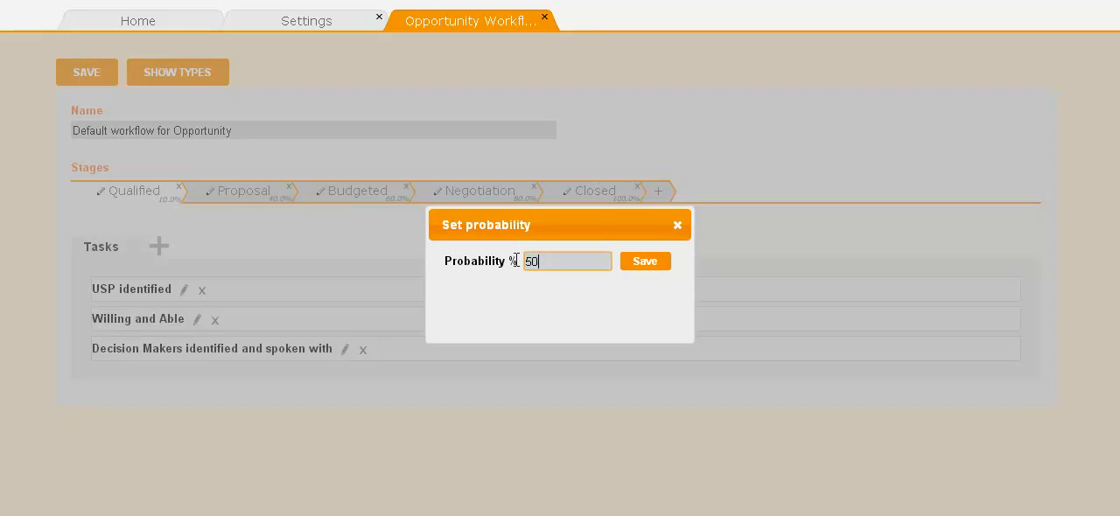
pyautogui.click(641, 263)
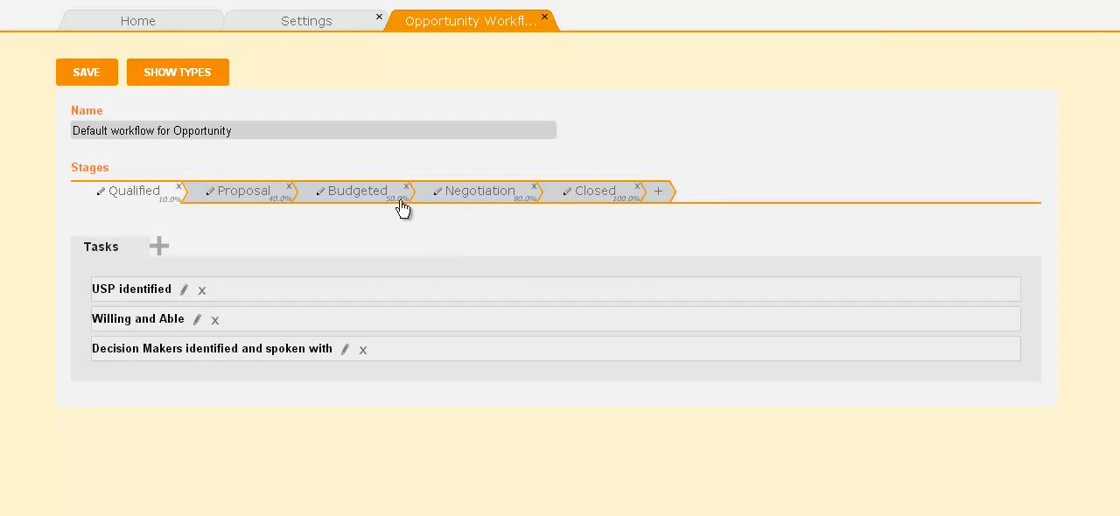